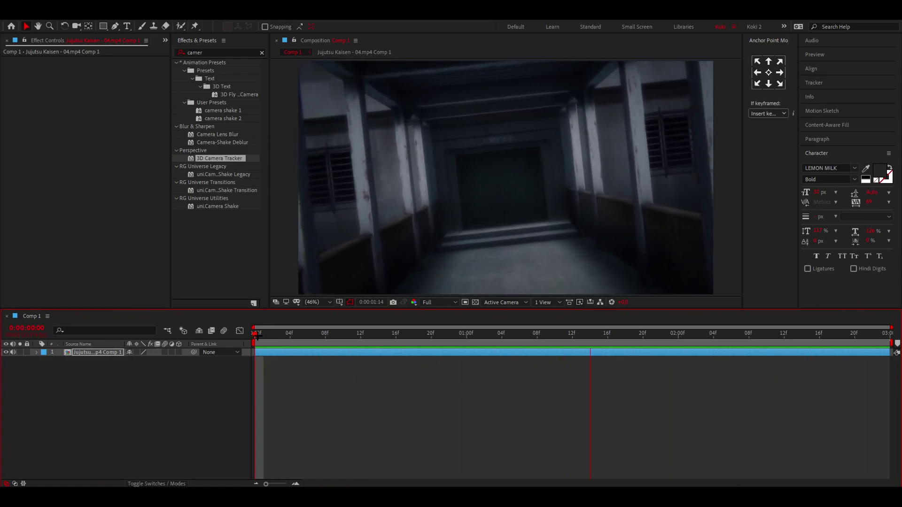
# Stop the preview at the first frame and open the nested Jujutsu Kaisen - 04.mp4 Comp 1.
pyautogui.press('space')
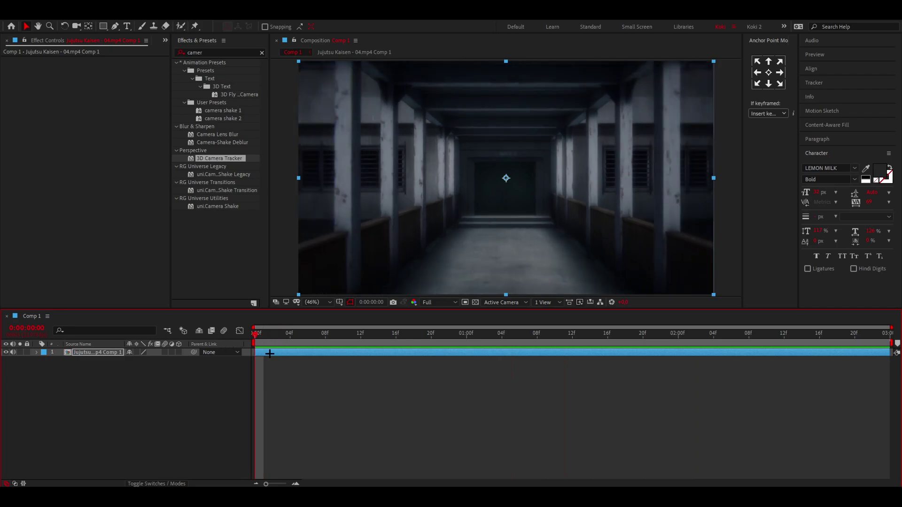
pyautogui.doubleClick(269, 353)
# Check the clip's final frames near 0:00:08:10, return to the start, and go back to Comp 1.
pyautogui.moveTo(606, 334); pyautogui.dragTo(886, 333)
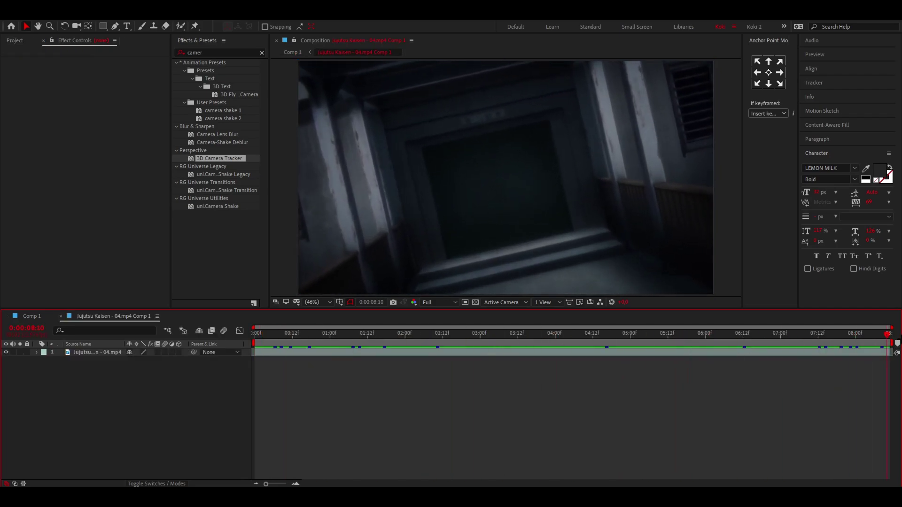
pyautogui.press('Home')
pyautogui.click(61, 316)
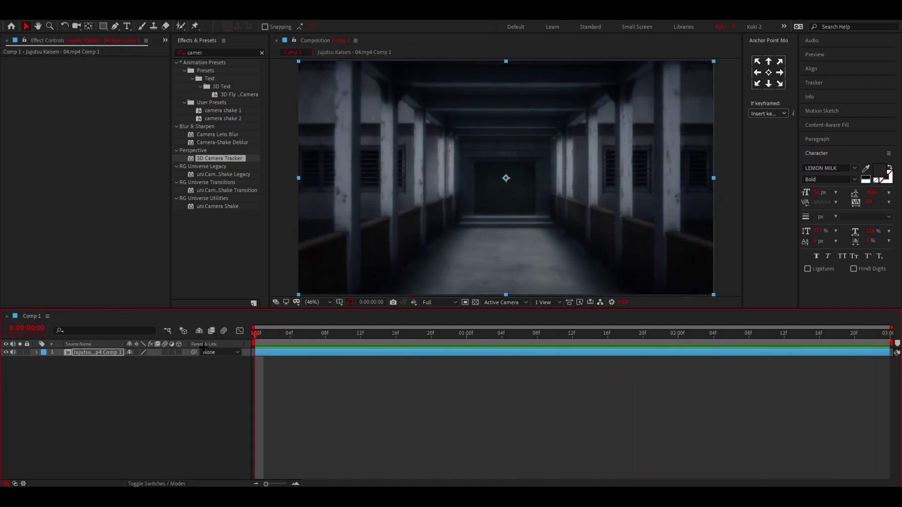
# Enable time remapping on the hallway clip layer and preview its playback.
pyautogui.hotkey('ctrl', 'alt', 't')
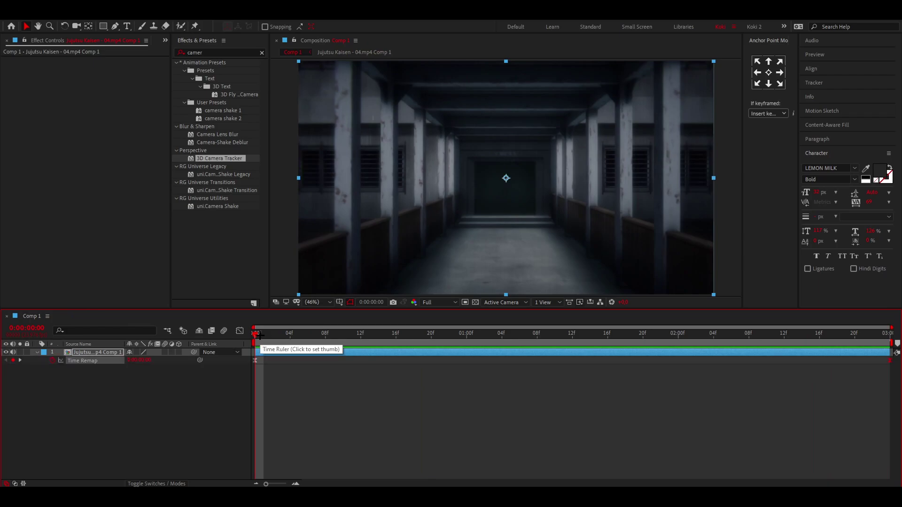
pyautogui.press('space')
pyautogui.press('space')
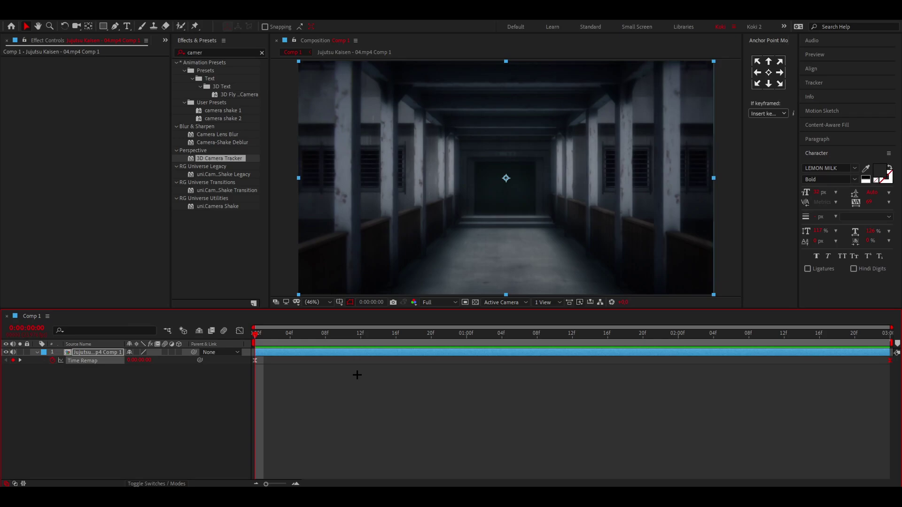
pyautogui.click(345, 375)
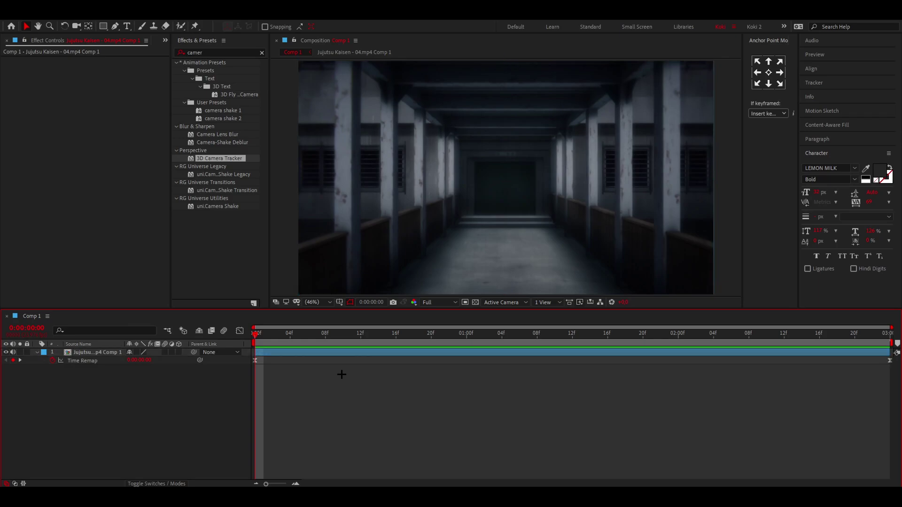
pyautogui.click(266, 351)
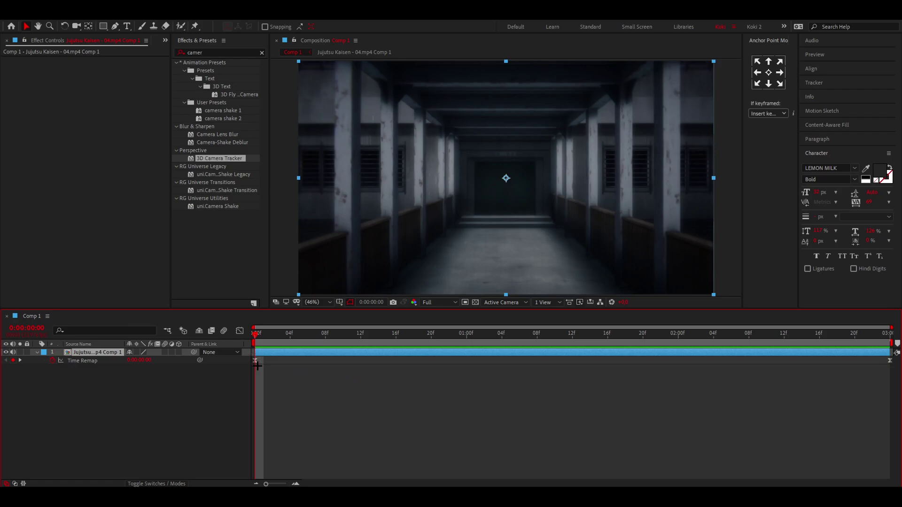
# Precompose the clip layer into a new comp named Jujutsu Kaisen - 04.mp4 Comp 2 and preview it.
pyautogui.hotkey('ctrl', 'shift', 'c')
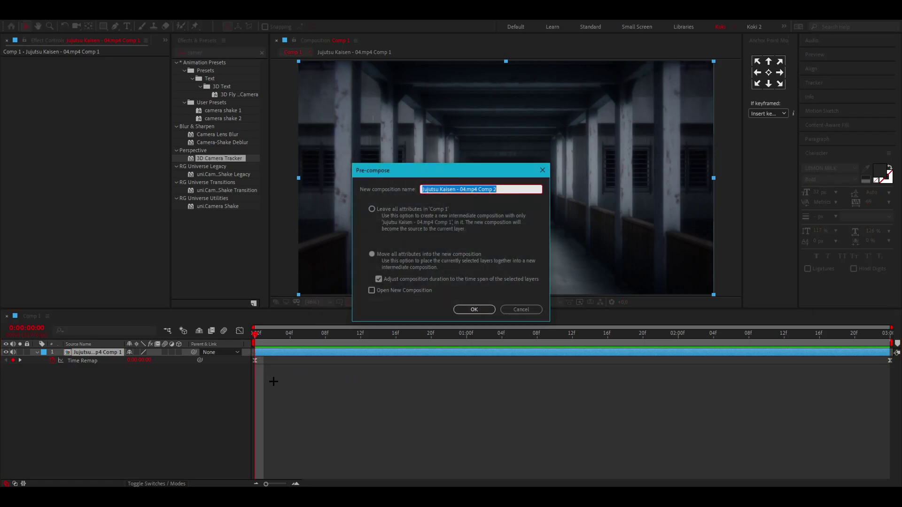
pyautogui.click(471, 309)
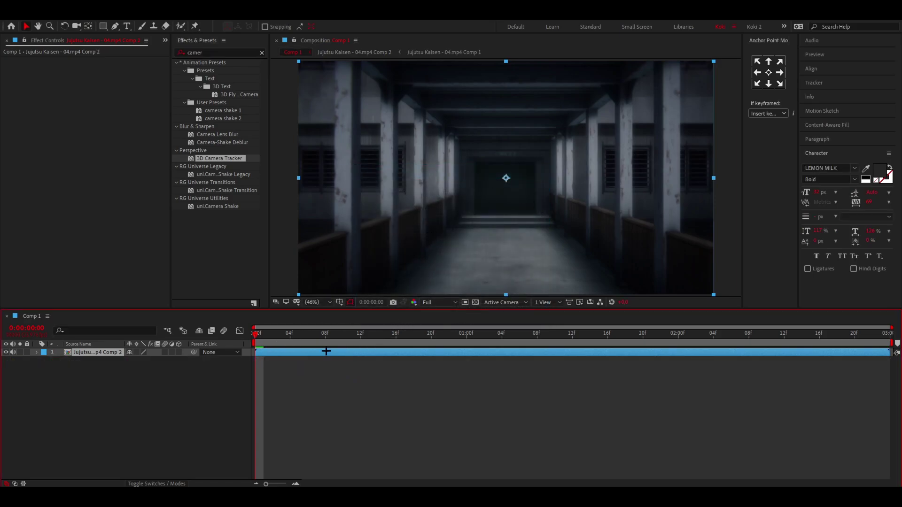
pyautogui.press('space')
pyautogui.press('space')
pyautogui.hotkey('ctrl', '5')
# Apply 3D Camera Tracker to the clip and select three track points at the corridor's far end.
pyautogui.moveTo(206, 160); pyautogui.dragTo(271, 353)
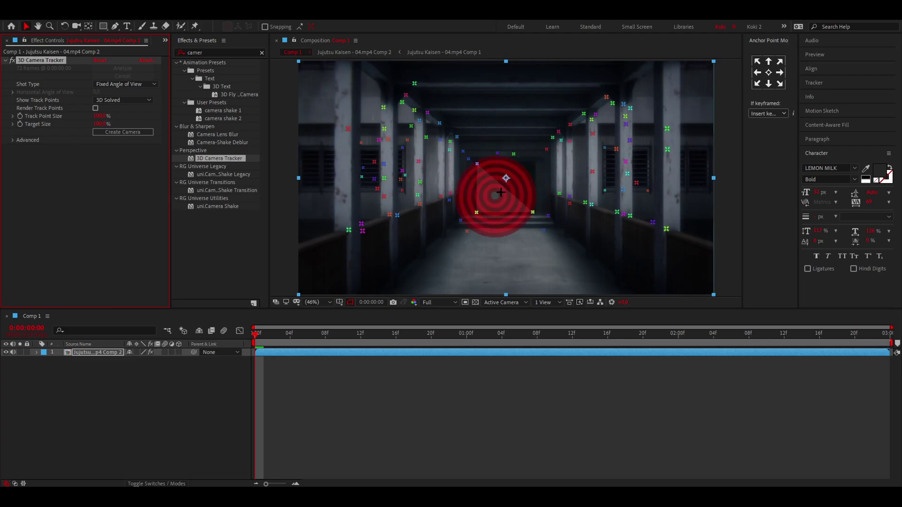
pyautogui.click(493, 194)
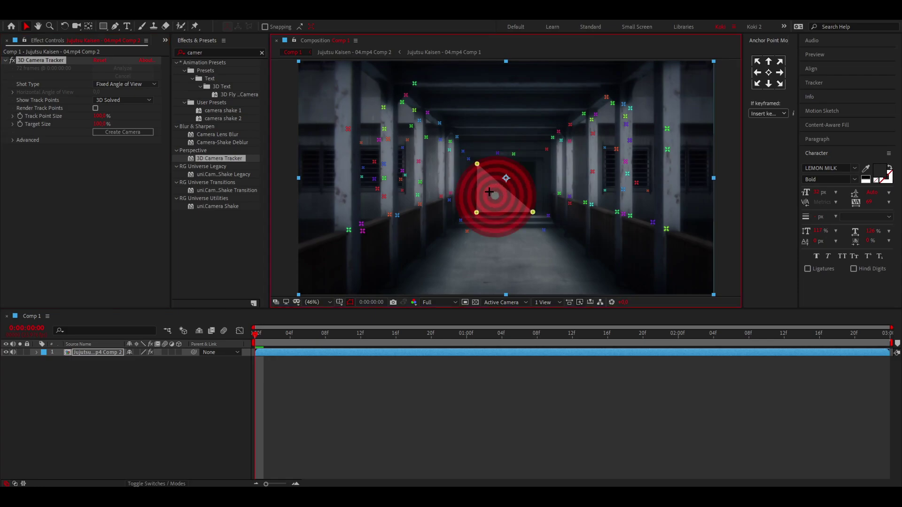
pyautogui.rightClick(493, 192)
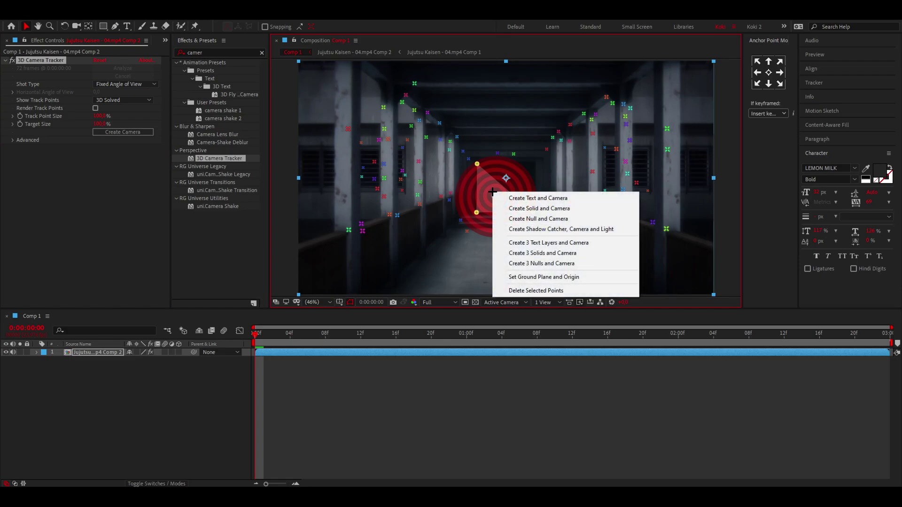
# Create a tracked Text layer with camera and check it at 0:00:00:21.
pyautogui.click(524, 198)
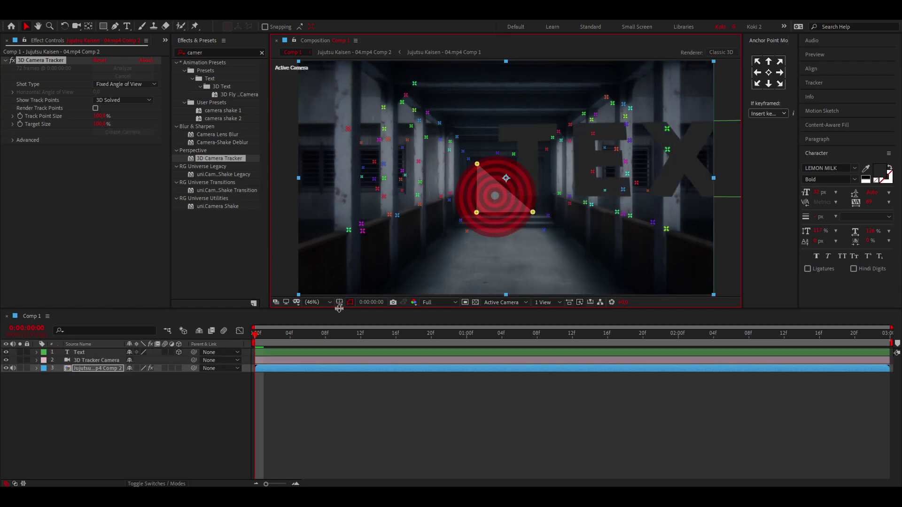
pyautogui.click(275, 351)
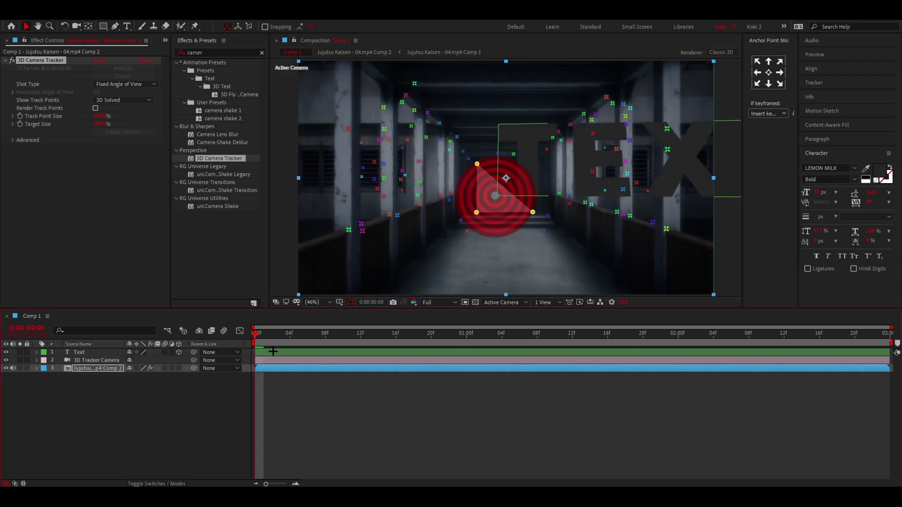
pyautogui.moveTo(277, 329); pyautogui.dragTo(215, 329)
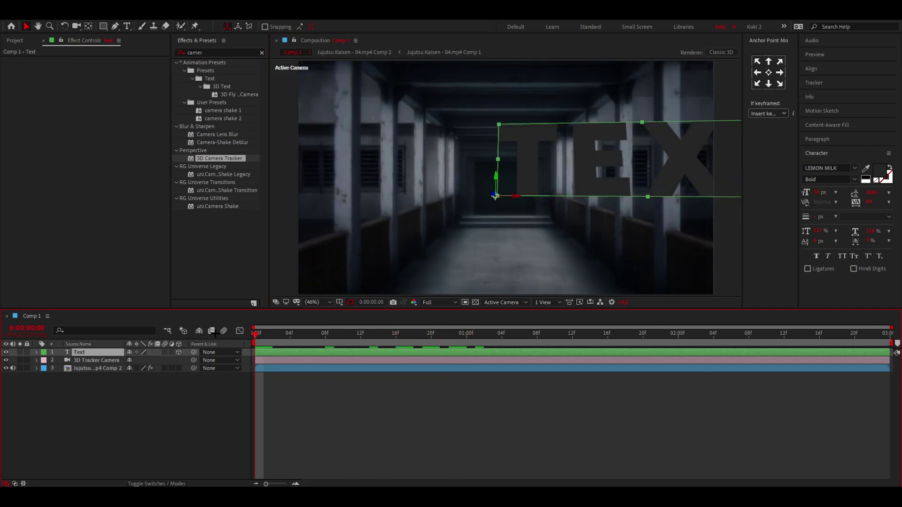
# Move the Text layer's anchor point to the centre of the lettering with the Pan Behind tool.
pyautogui.press('y')
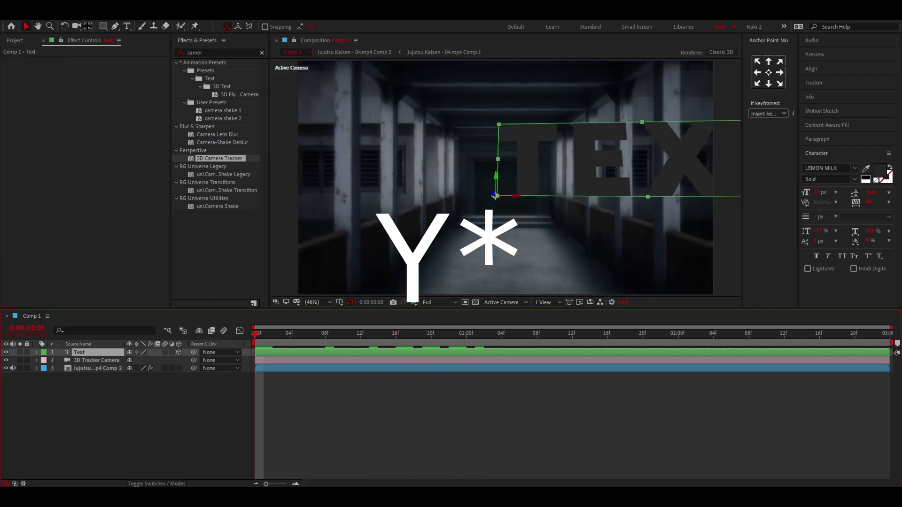
pyautogui.click(88, 26)
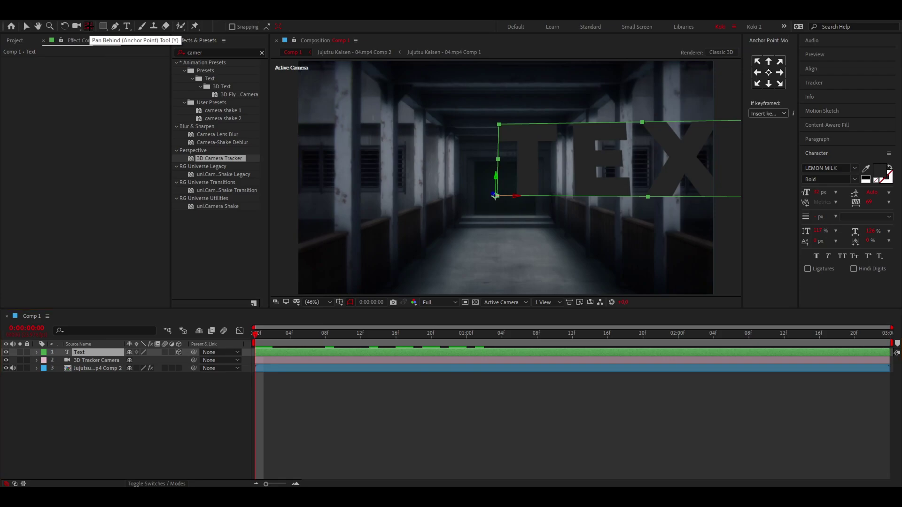
pyautogui.moveTo(496, 196); pyautogui.dragTo(640, 165)
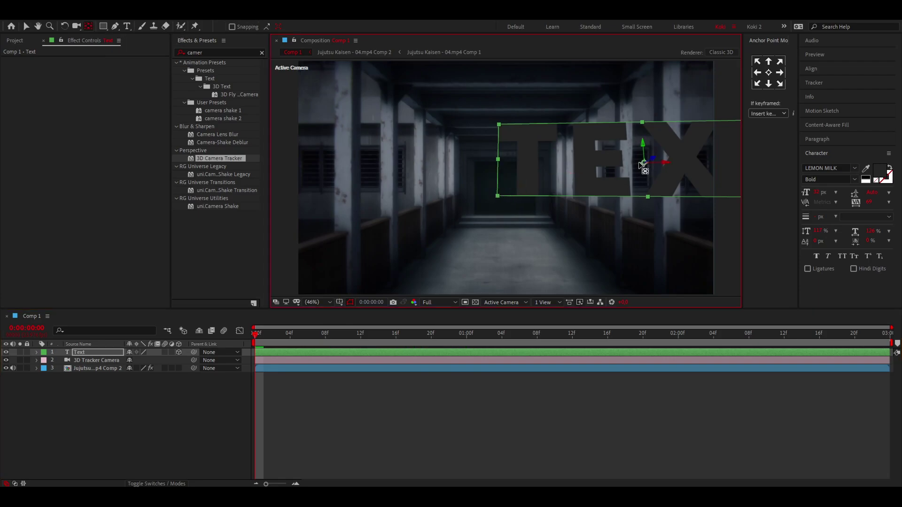
pyautogui.press('v')
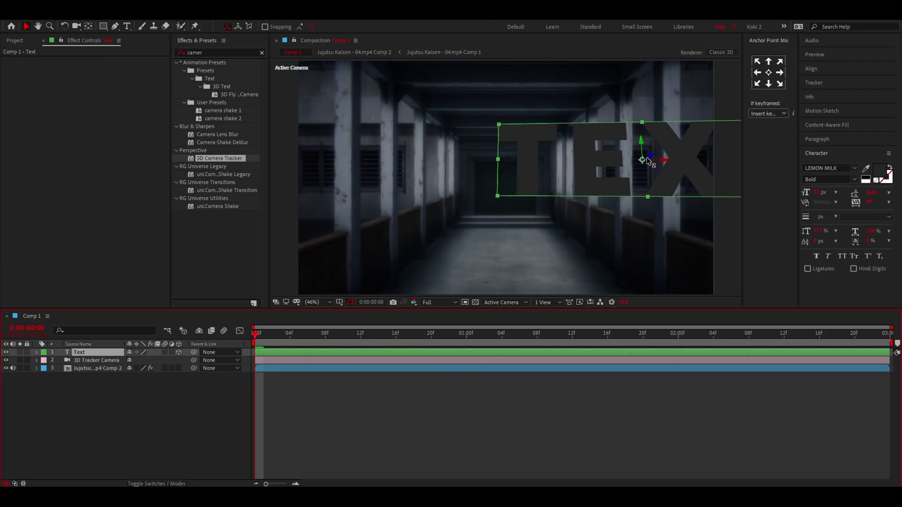
pyautogui.click(287, 409)
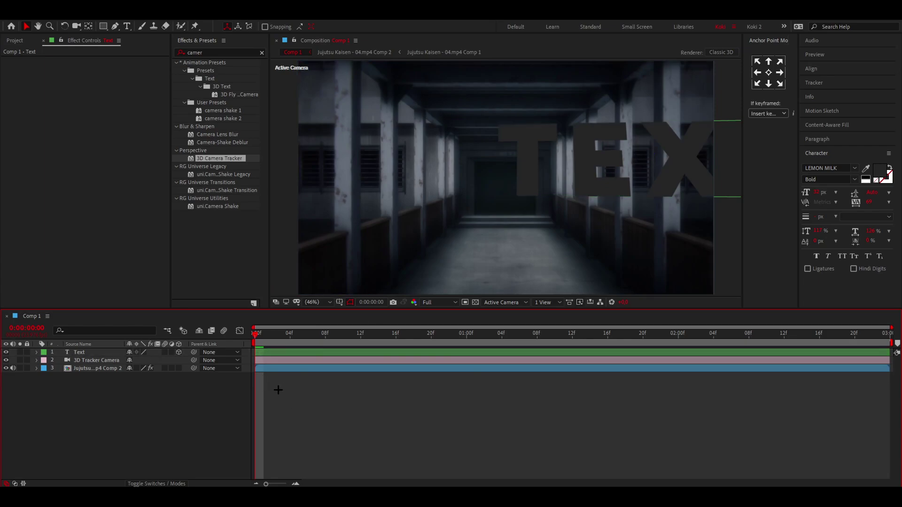
# Reset the Text layer's Position and Orientation so the lettering sits centred and upright.
pyautogui.hotkey('ctrl', 'z')
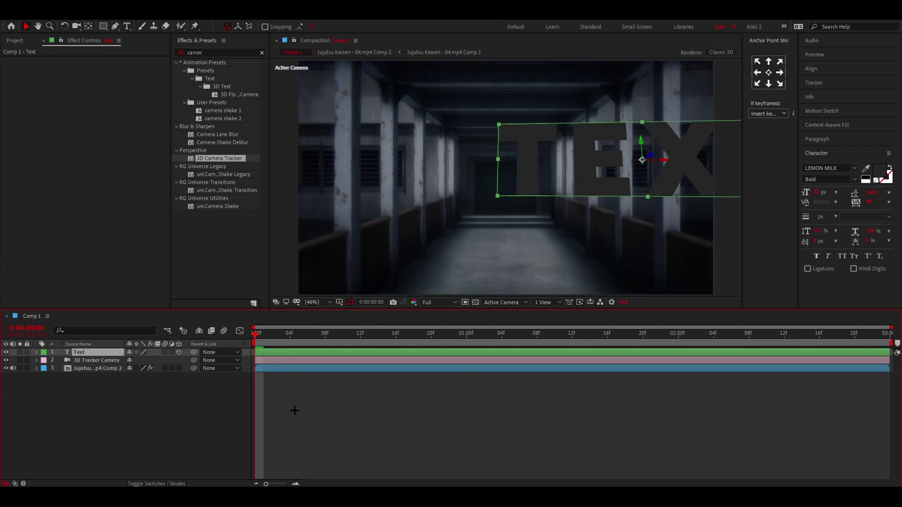
pyautogui.press('p')
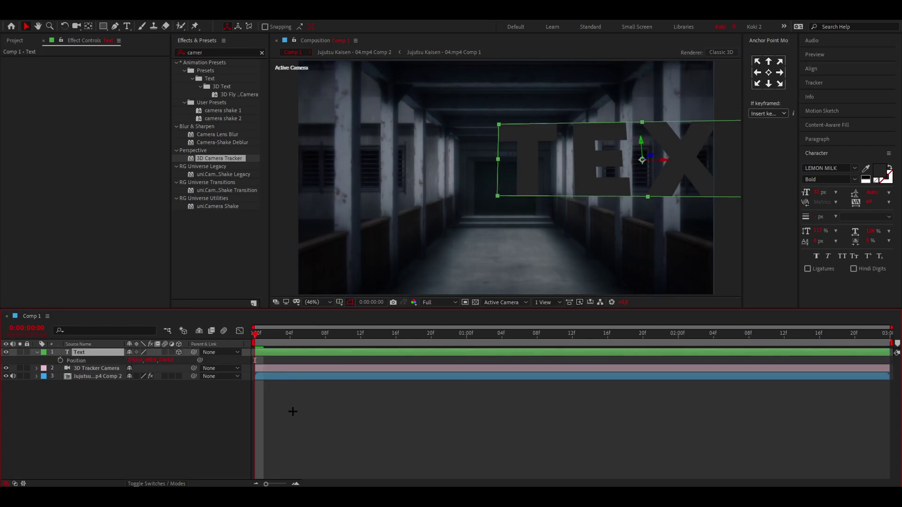
pyautogui.rightClick(90, 360)
pyautogui.click(113, 426)
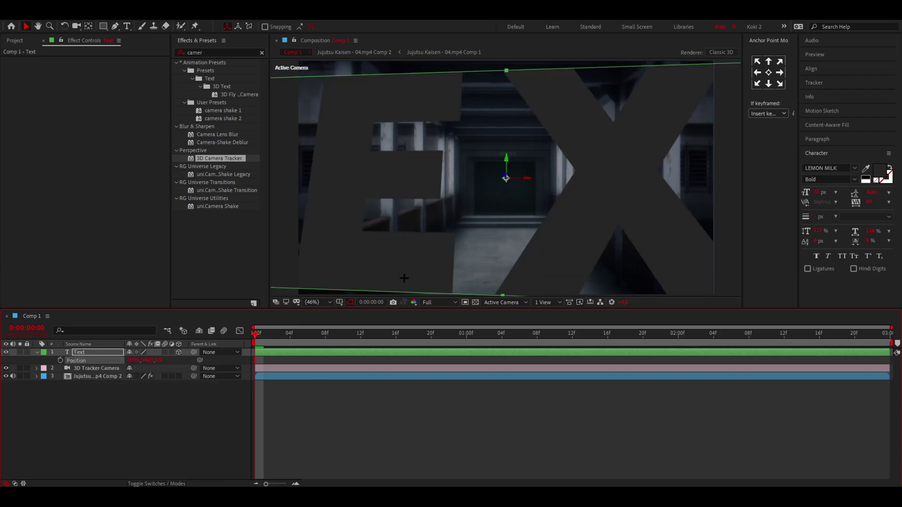
pyautogui.press('r')
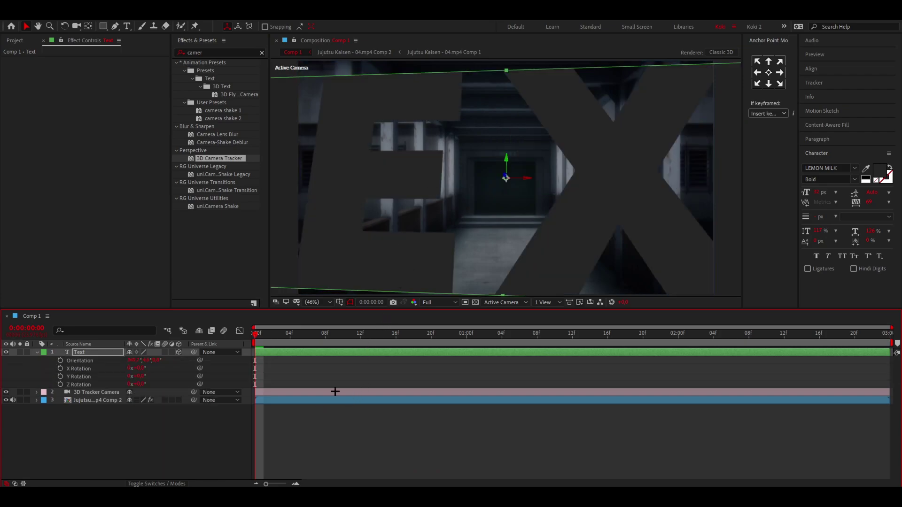
pyautogui.rightClick(81, 360)
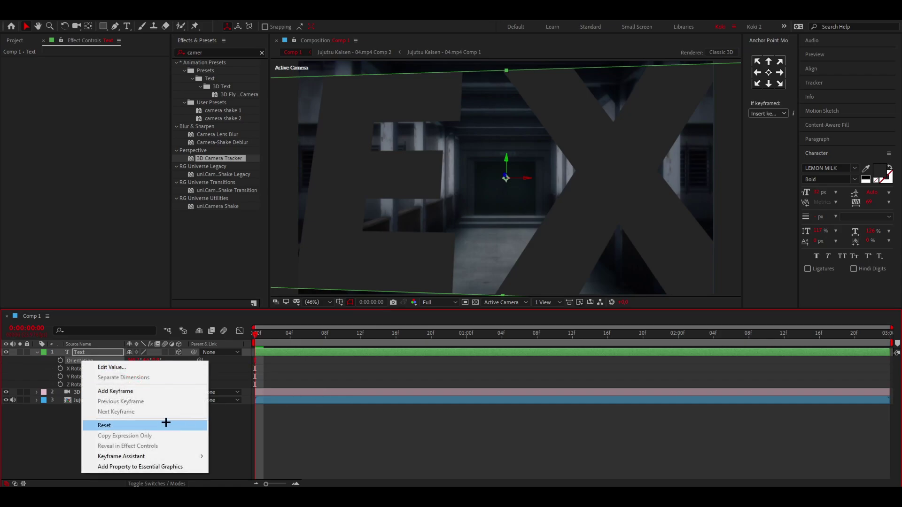
pyautogui.click(166, 423)
pyautogui.press('p')
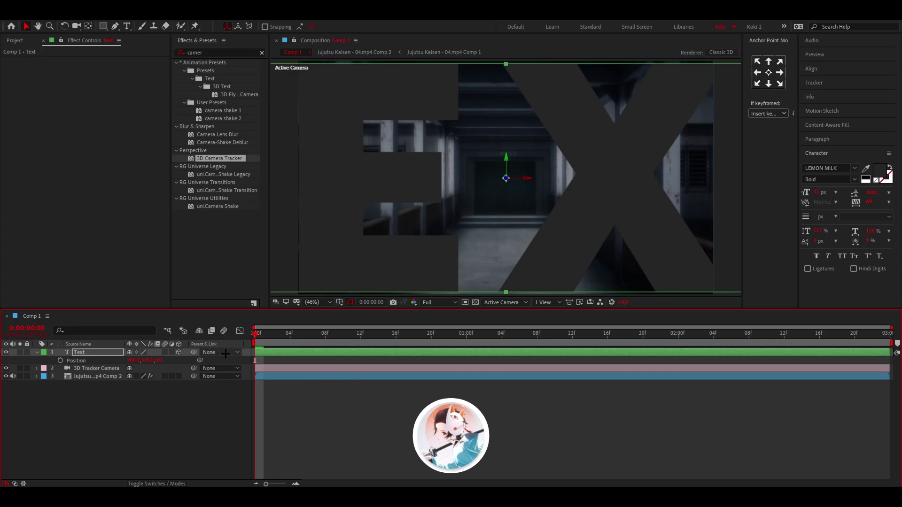
# Scrub the Text layer's Z position back, then closer, until the whole word TEXT fits the hallway.
pyautogui.moveTo(159, 361); pyautogui.dragTo(454, 351)
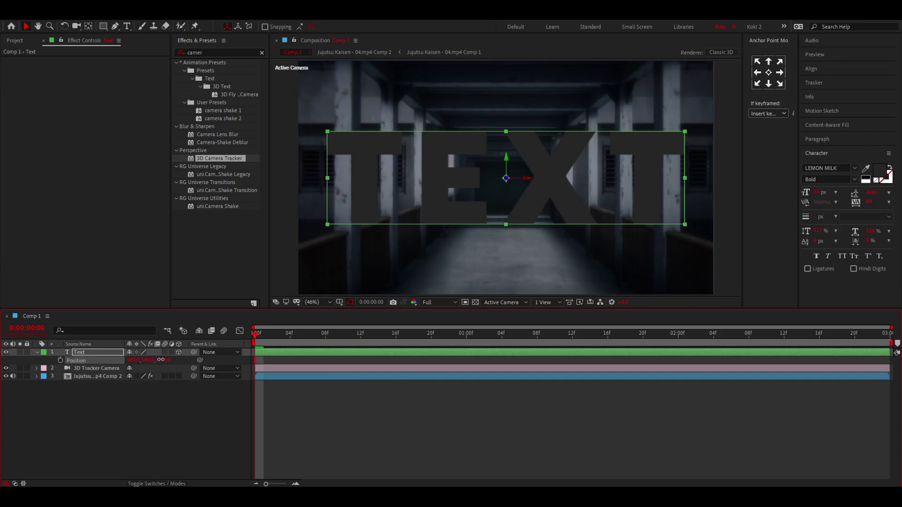
pyautogui.moveTo(162, 360); pyautogui.dragTo(111, 359)
# Scale the TEXT down, preview it with the tracked camera, and start a new black solid.
pyautogui.press('s')
pyautogui.press('space')
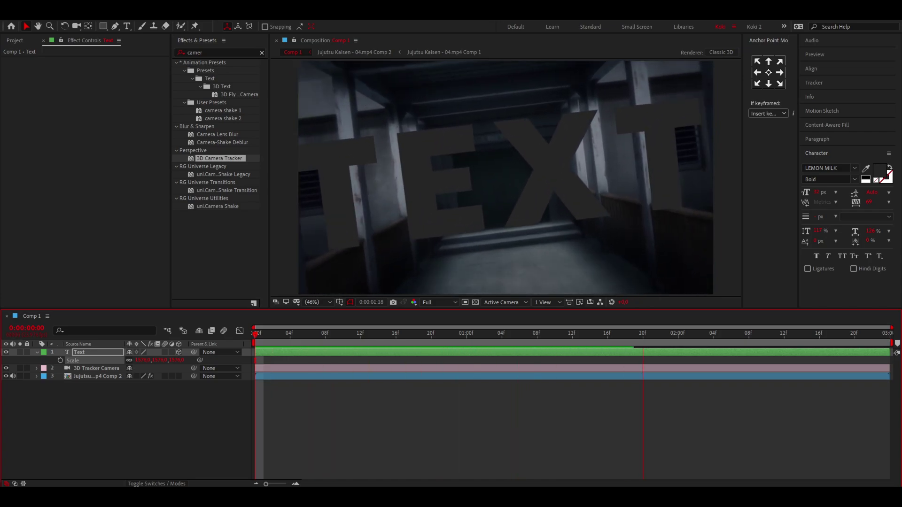
pyautogui.press('space')
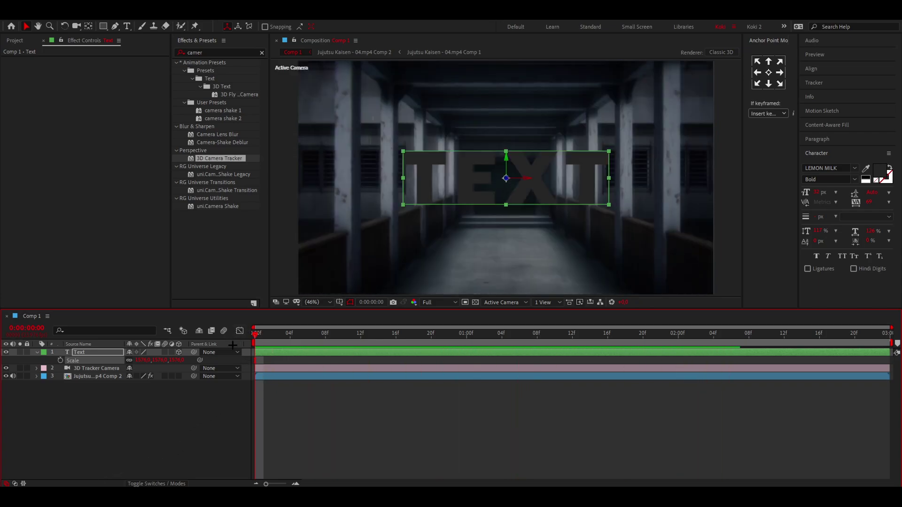
pyautogui.press('space')
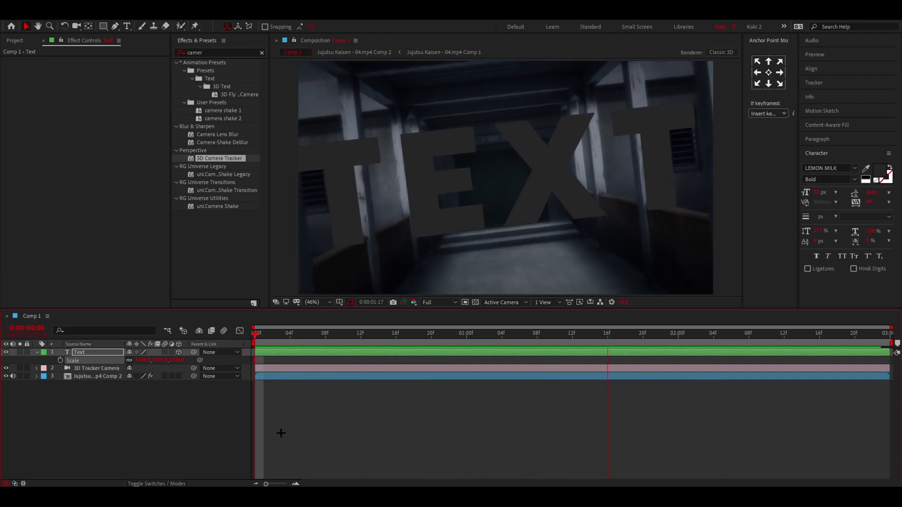
pyautogui.press('space')
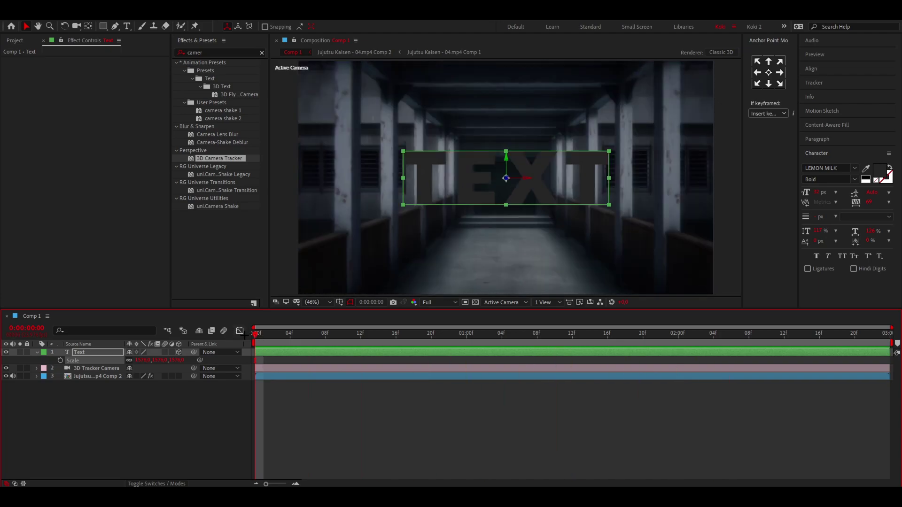
pyautogui.press('s')
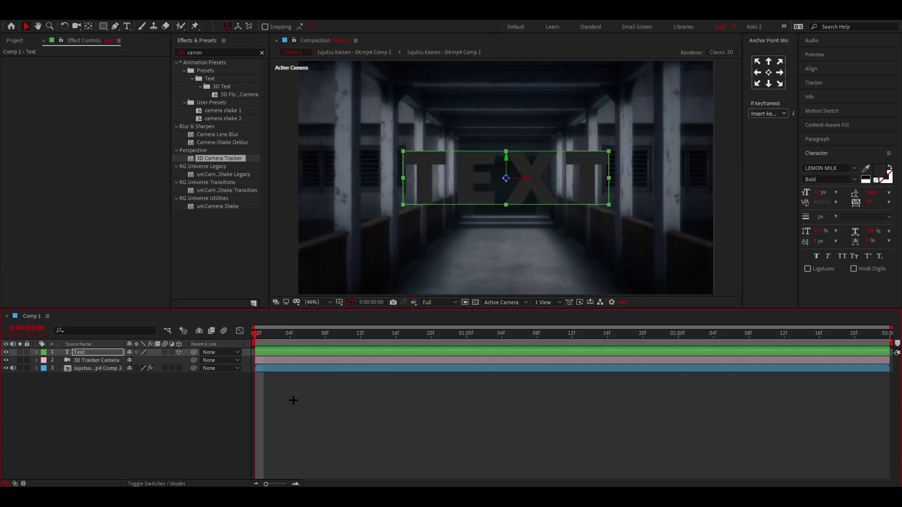
pyautogui.hotkey('ctrl', 'y')
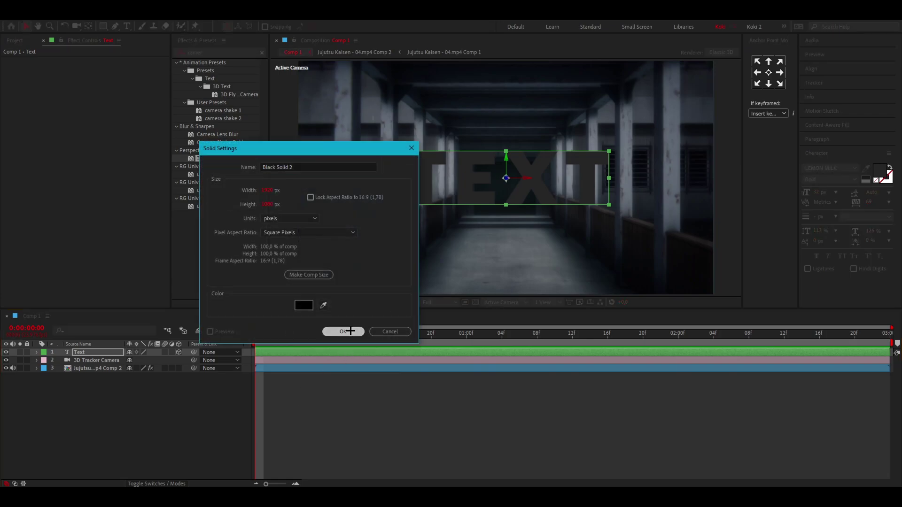
# Add Black Solid 2 and apply the Element effect found by searching 'elem', revealing its Group 1 settings.
pyautogui.click(351, 331)
pyautogui.hotkey('ctrl', '5')
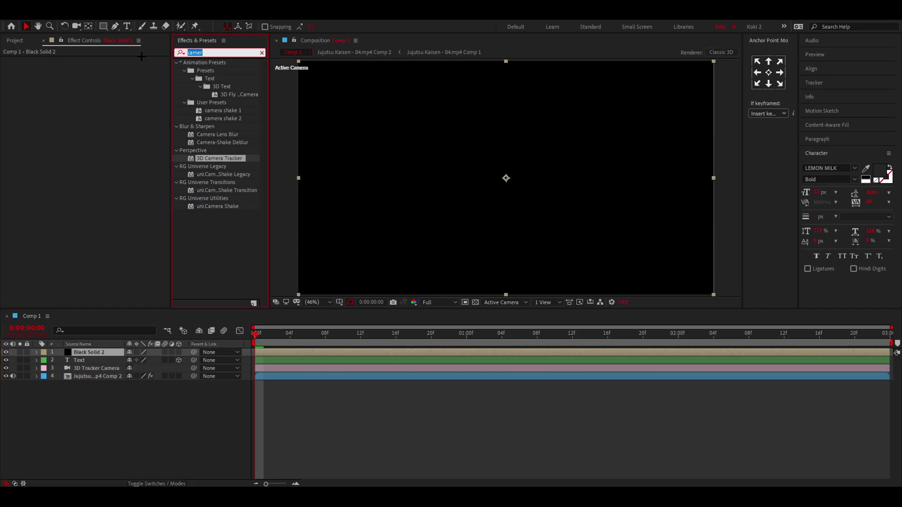
pyautogui.write('elem')
pyautogui.moveTo(206, 71); pyautogui.dragTo(283, 350)
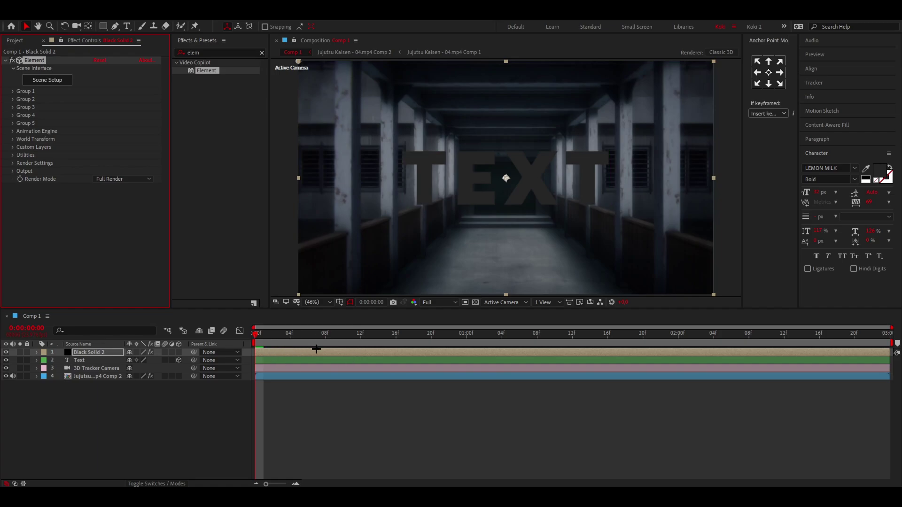
pyautogui.click(296, 350)
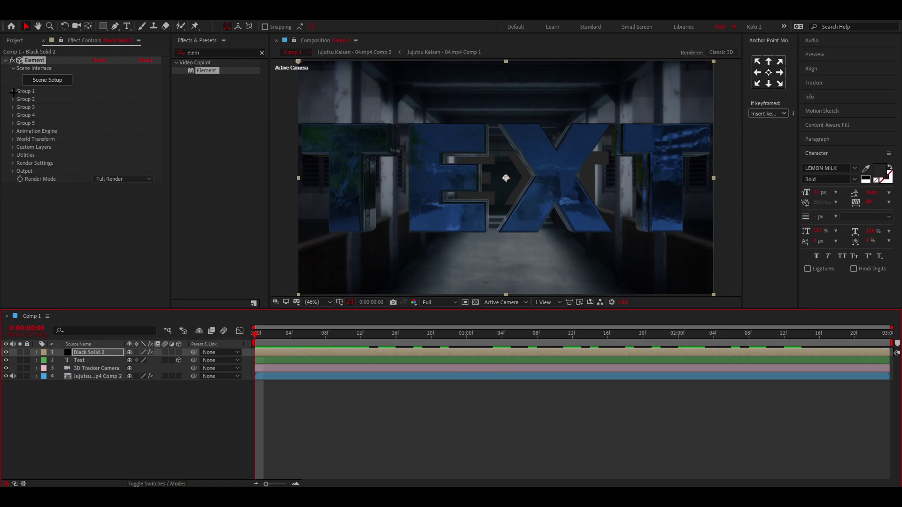
pyautogui.click(12, 92)
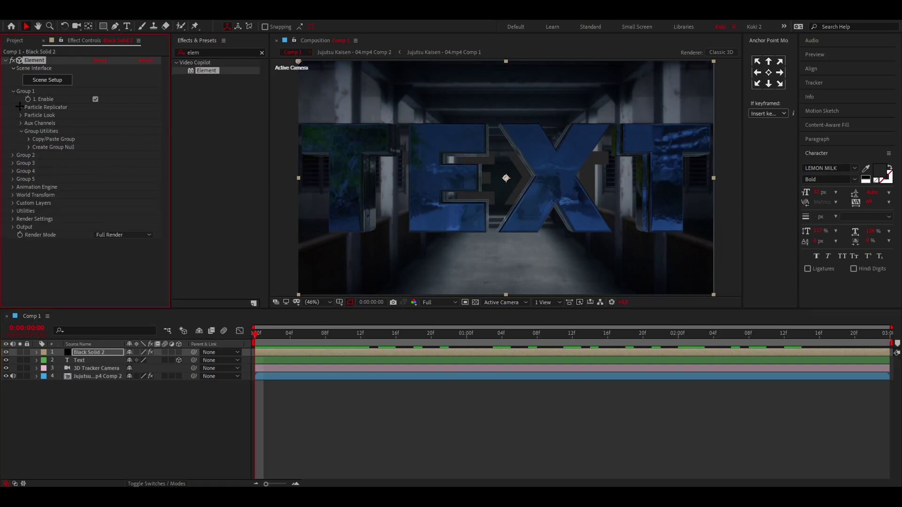
# Copy the Text layer's Z position into Element's Group 1 Position Z.
pyautogui.click(21, 107)
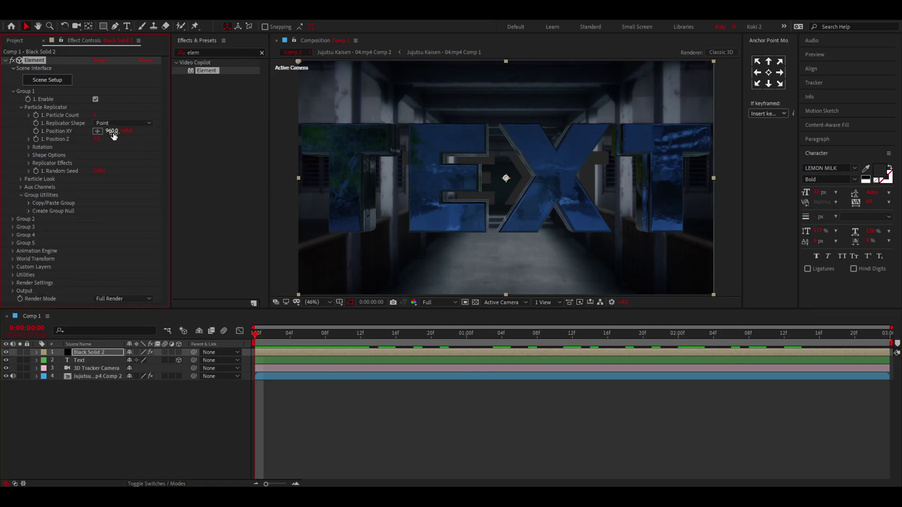
pyautogui.click(272, 360)
pyautogui.press('p')
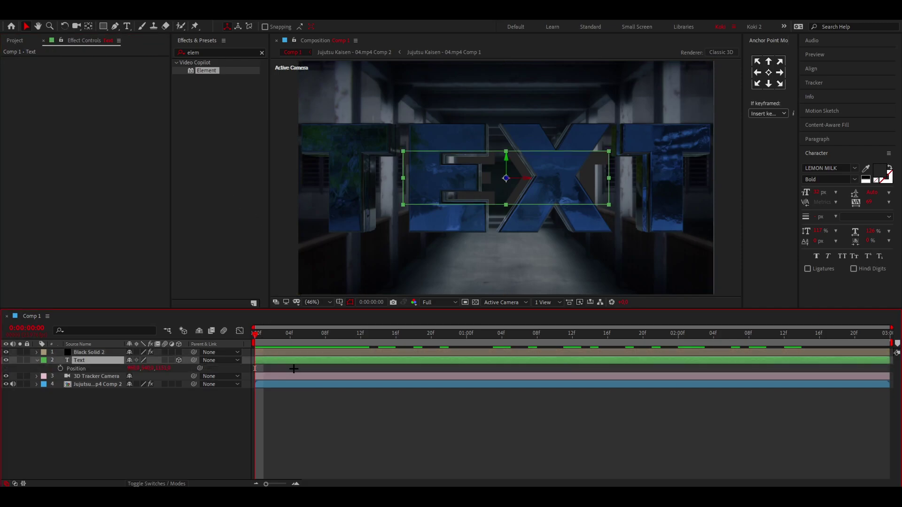
pyautogui.click(163, 368)
pyautogui.hotkey('ctrl', 'c')
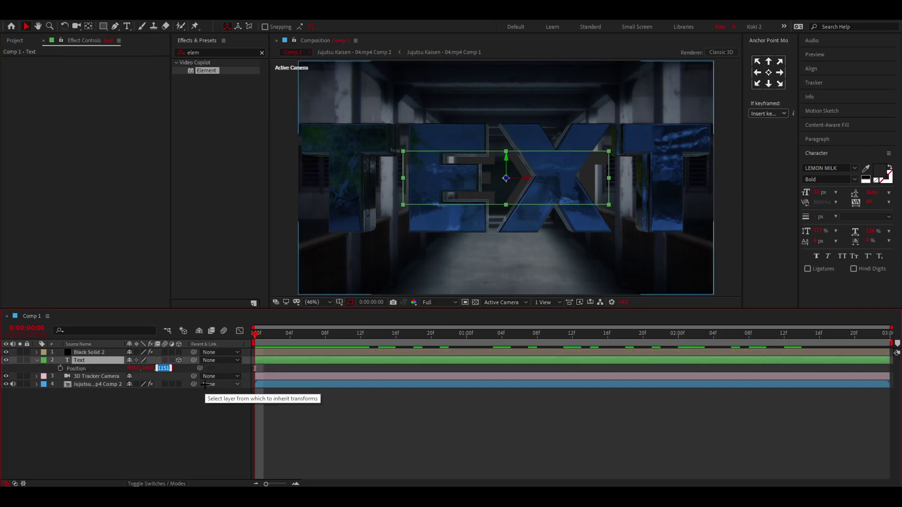
pyautogui.click(90, 352)
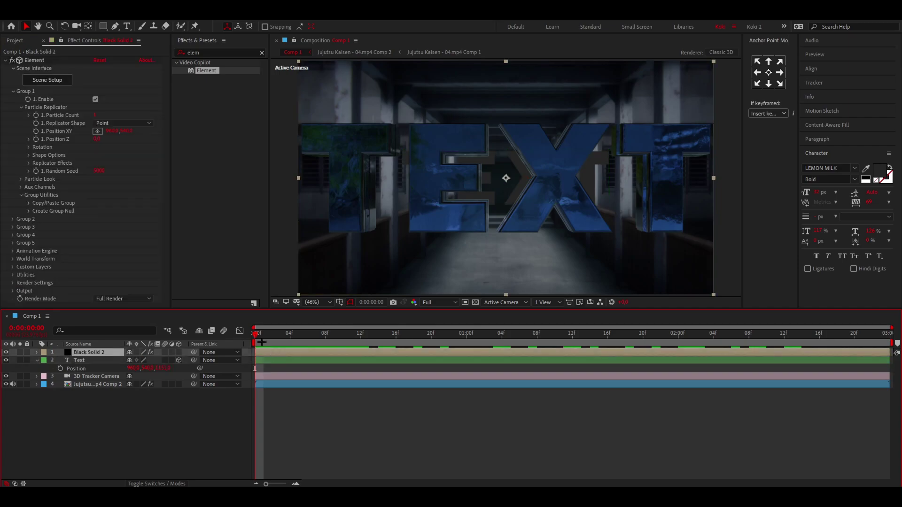
pyautogui.click(99, 139)
pyautogui.hotkey('ctrl', 'v')
pyautogui.press('Return')
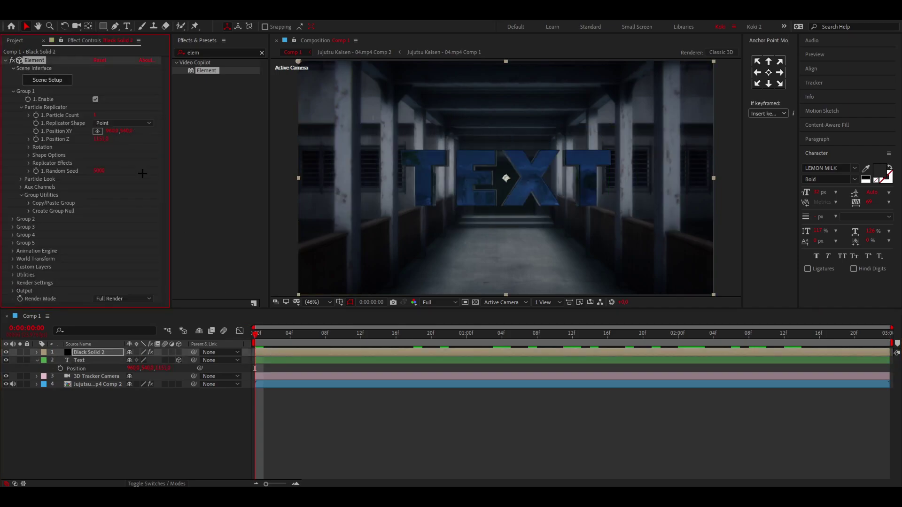
# Hide the flat Text layer and move it to the bottom of the layer stack.
pyautogui.click(85, 360)
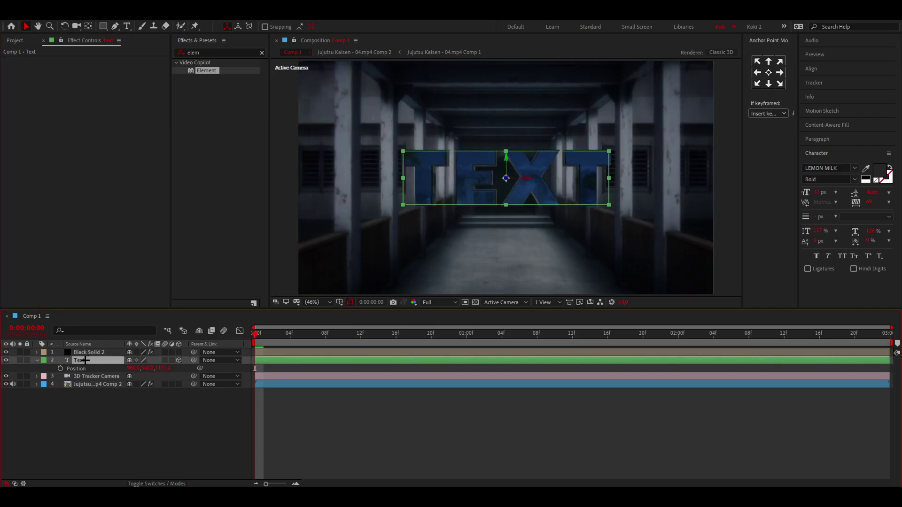
pyautogui.click(5, 360)
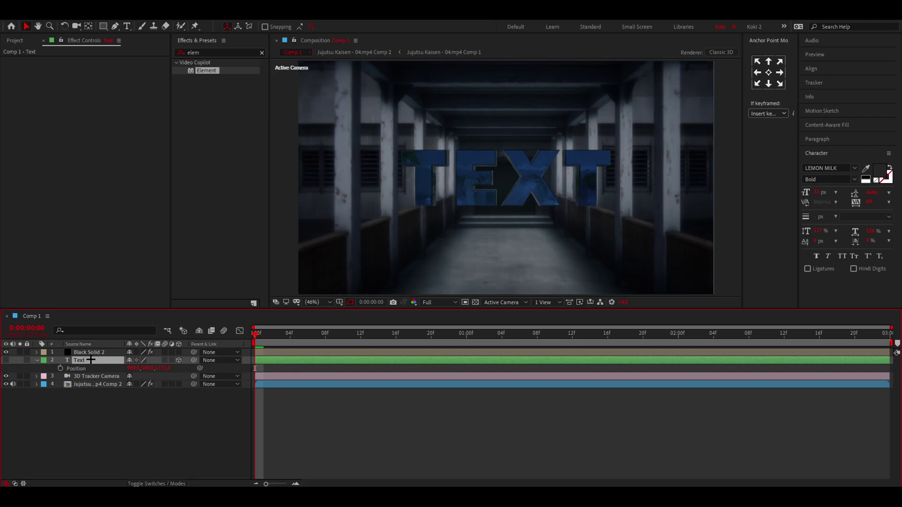
pyautogui.moveTo(91, 360); pyautogui.dragTo(83, 425)
# Preview the composition and stop it at the first frame.
pyautogui.press('p')
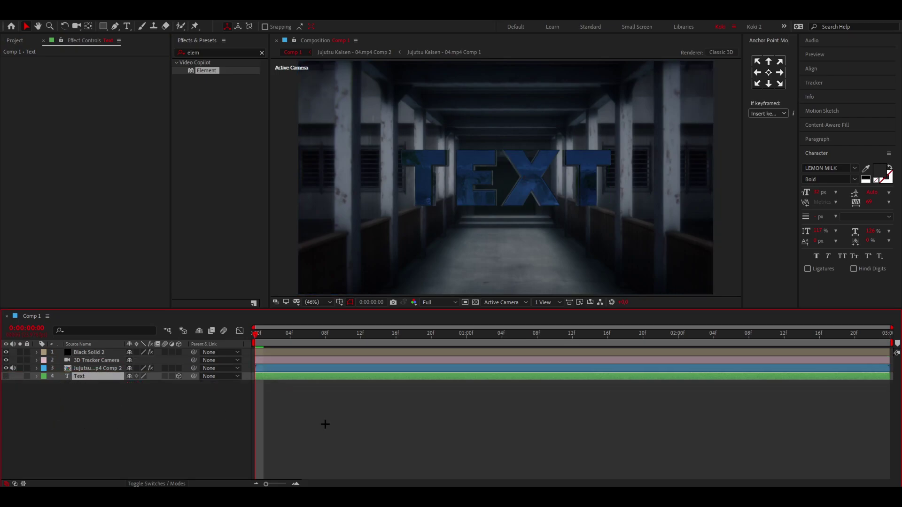
pyautogui.press('space')
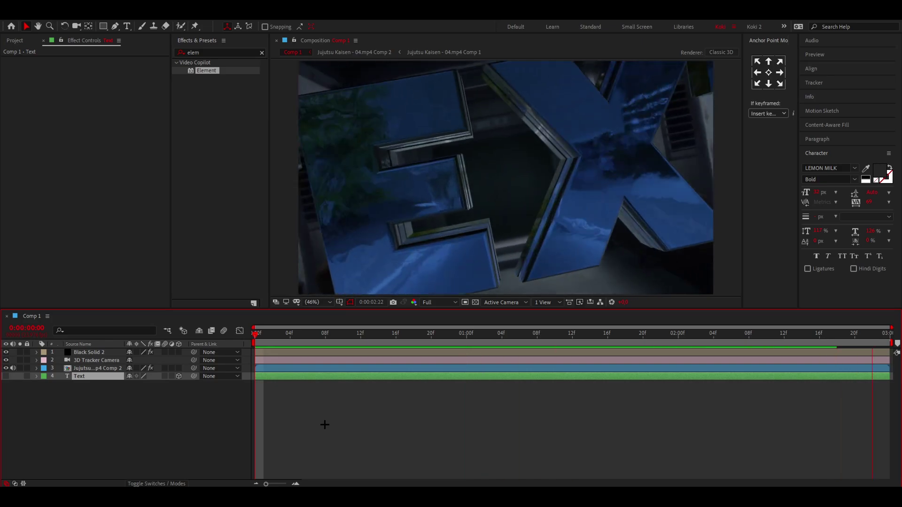
pyautogui.press('space')
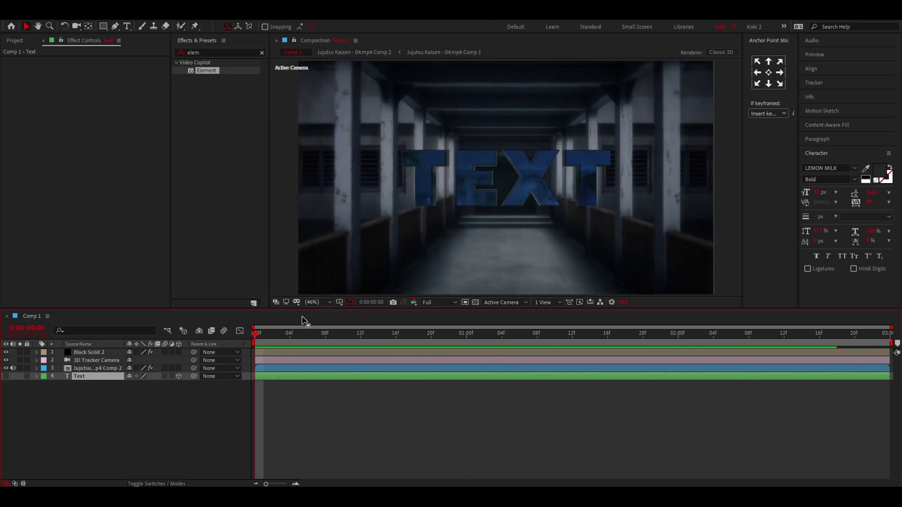
# Reveal Black Solid 2's keyframed Multi-Object rotation properties and move to the frame where the letters assemble.
pyautogui.click(267, 352)
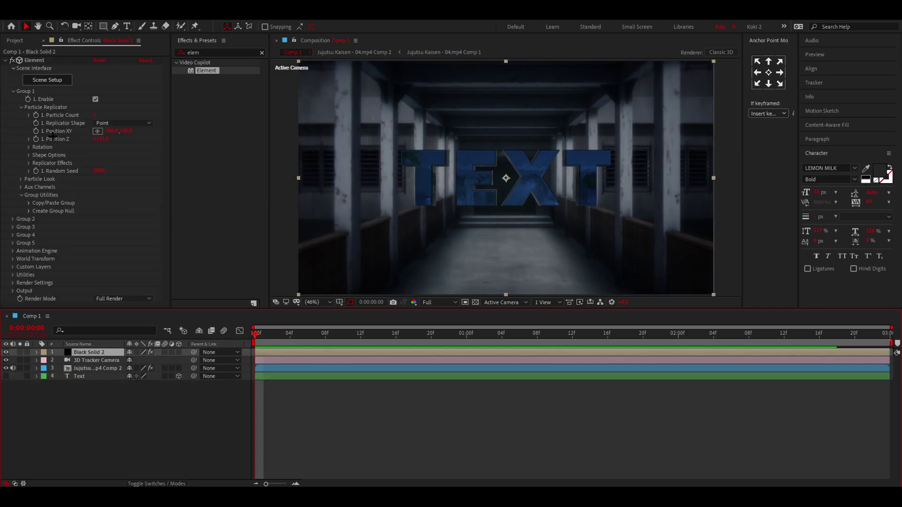
pyautogui.click(75, 159)
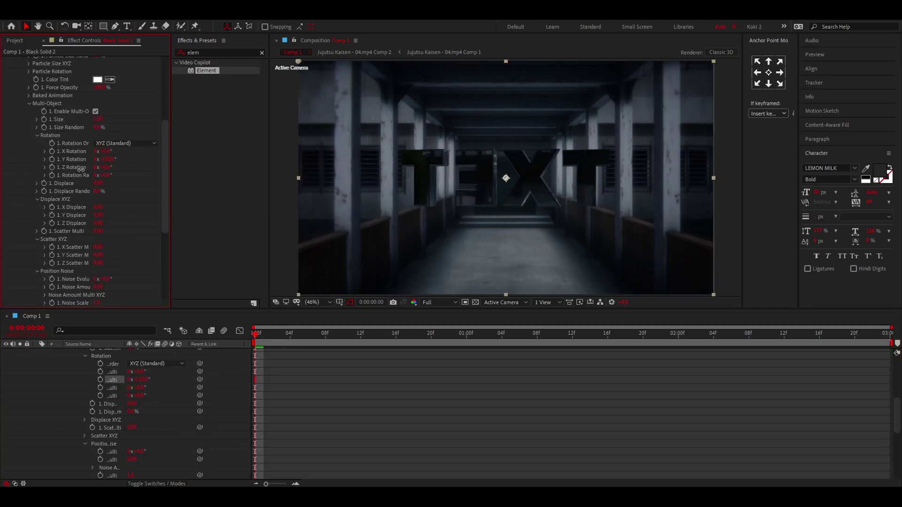
pyautogui.press('u')
pyautogui.moveTo(255, 333); pyautogui.dragTo(573, 333)
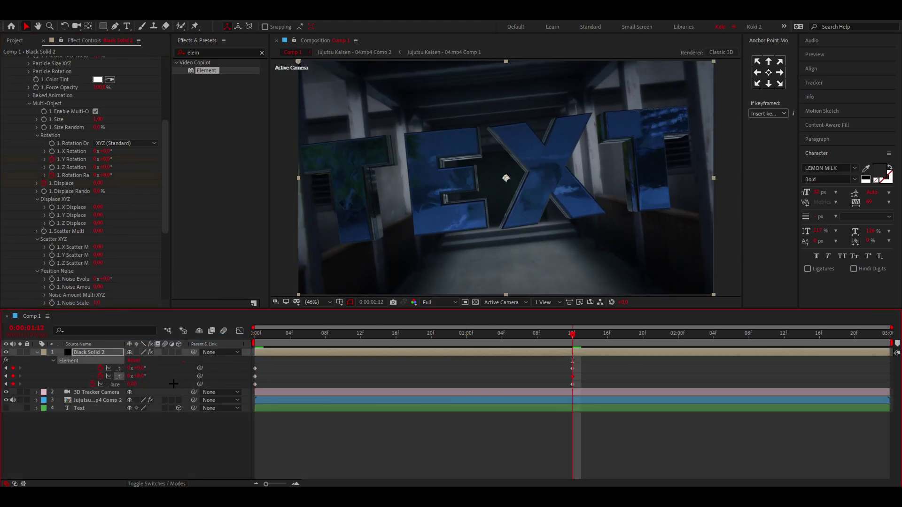
# Apply strong easing to the rotation keyframes in the Graph Editor and preview the fly-in.
pyautogui.hotkey('shift', 'F3')
pyautogui.hotkey('shift', 'F9')
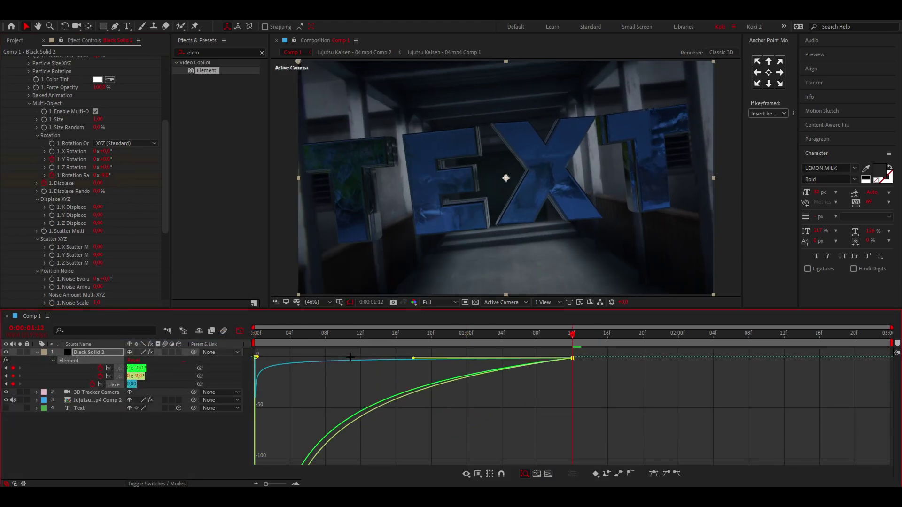
pyautogui.press('space')
pyautogui.hotkey('shift', 'F3')
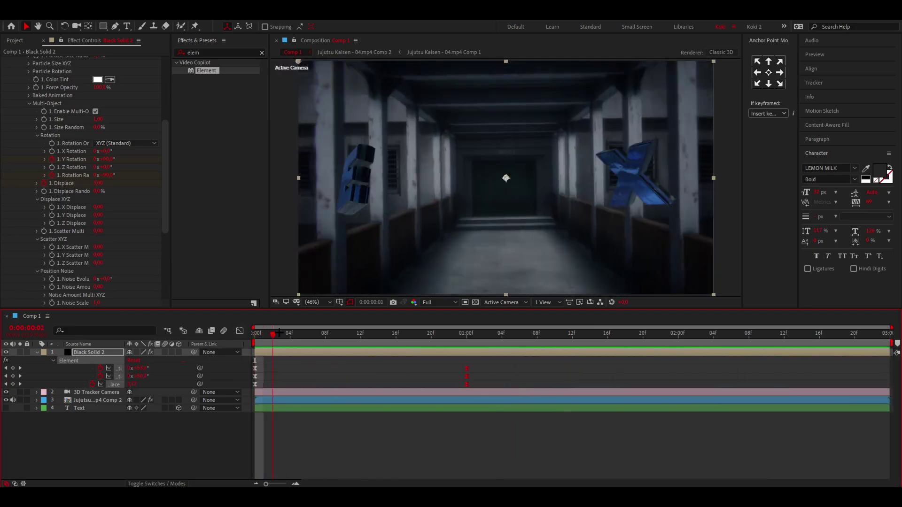
pyautogui.press('space')
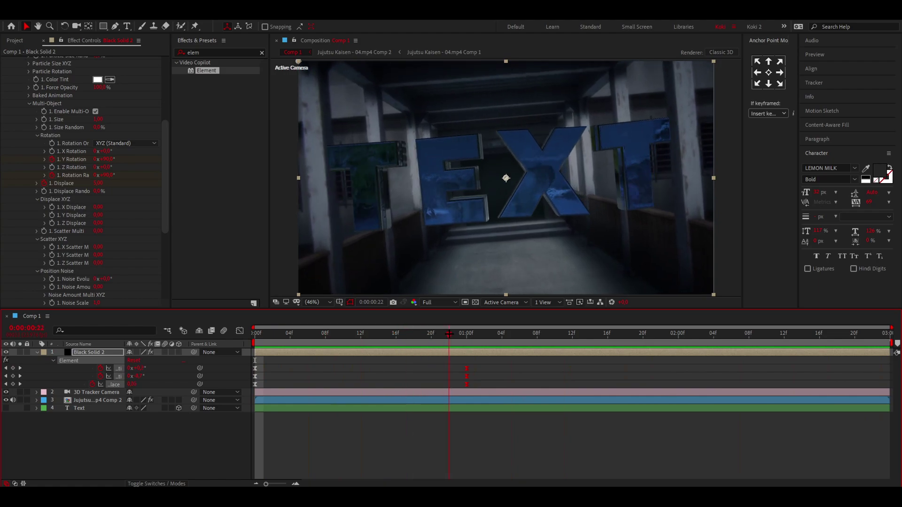
# Park the playhead at the one-second mark and collapse the Element effect's Group 1 properties.
pyautogui.press('Home')
pyautogui.click(463, 346)
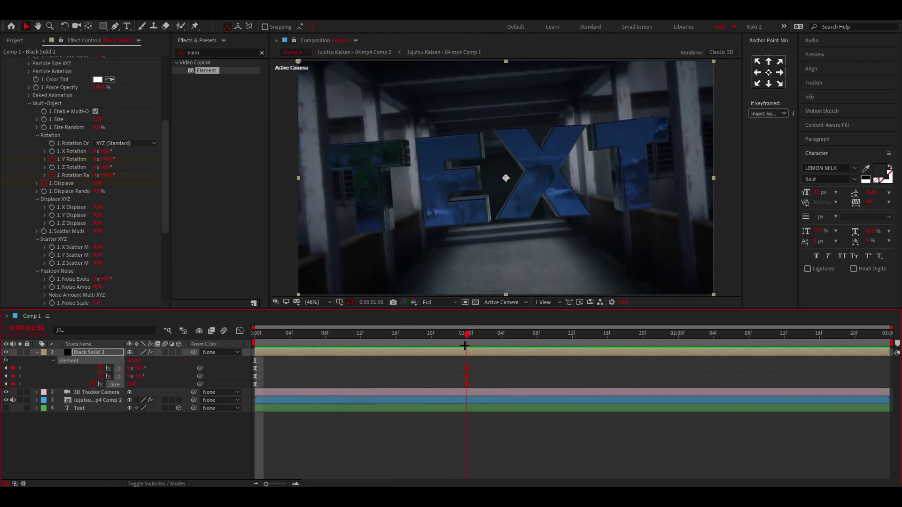
pyautogui.press('e')
pyautogui.press('e')
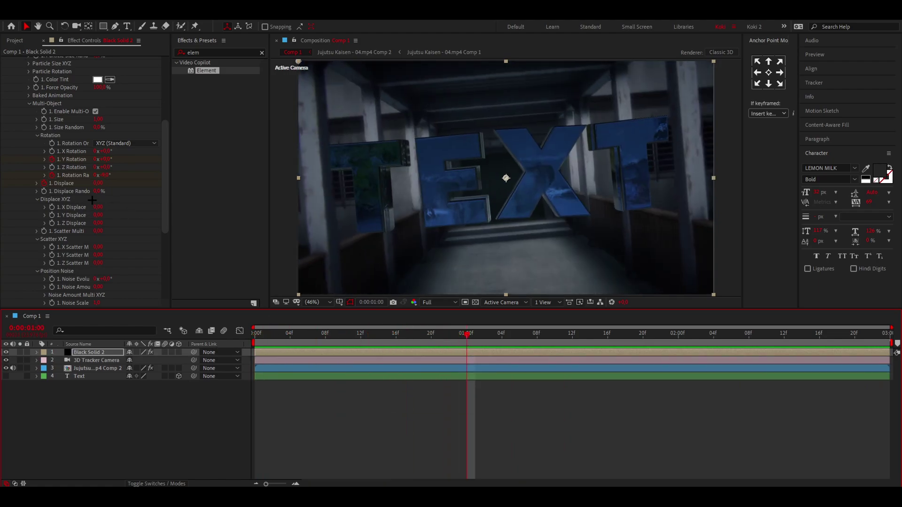
pyautogui.scroll(5, 42, 137)
pyautogui.click(14, 78)
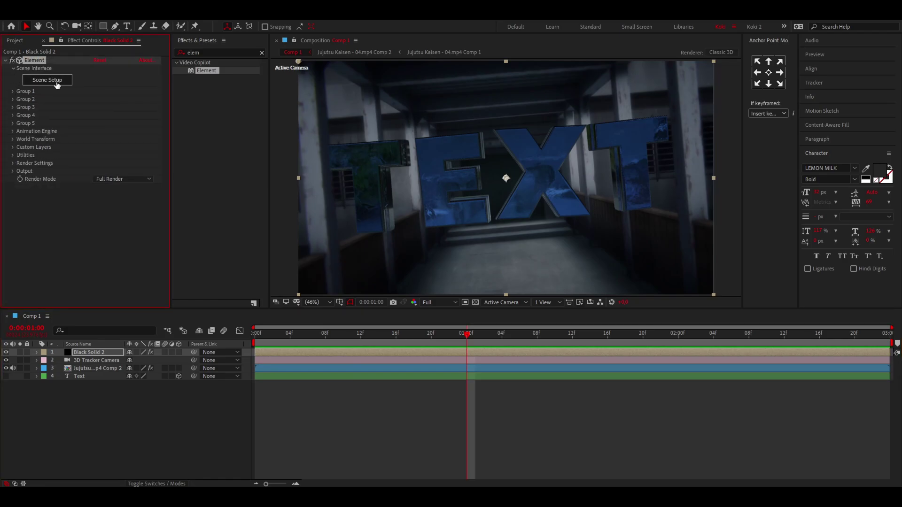
# In Element 3D Scene Setup, scale the TEXT model down to about 60% (63.0%) and confirm.
pyautogui.click(55, 82)
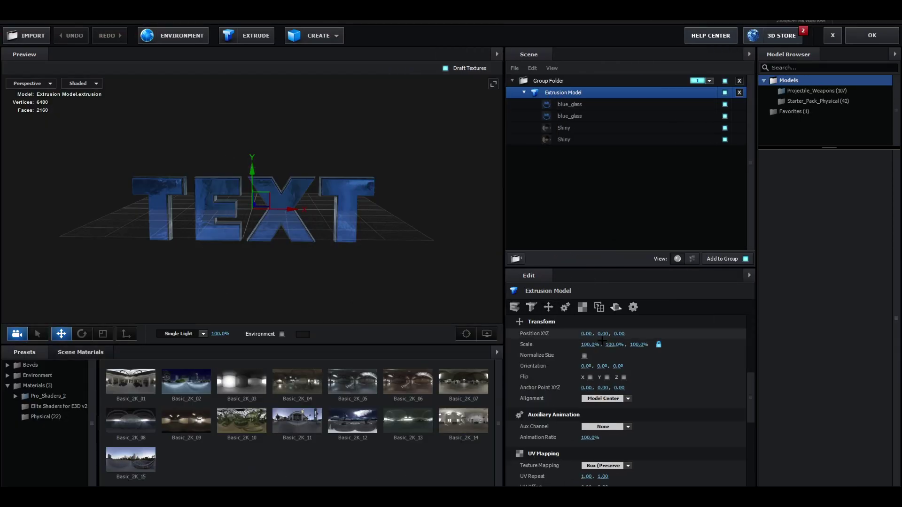
pyautogui.moveTo(591, 346); pyautogui.dragTo(557, 348)
pyautogui.click(882, 38)
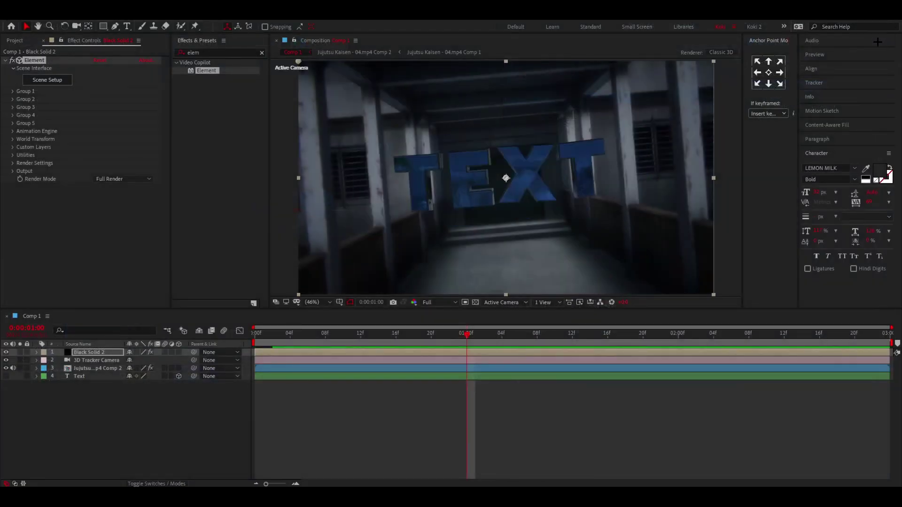
pyautogui.moveTo(469, 334); pyautogui.dragTo(258, 334)
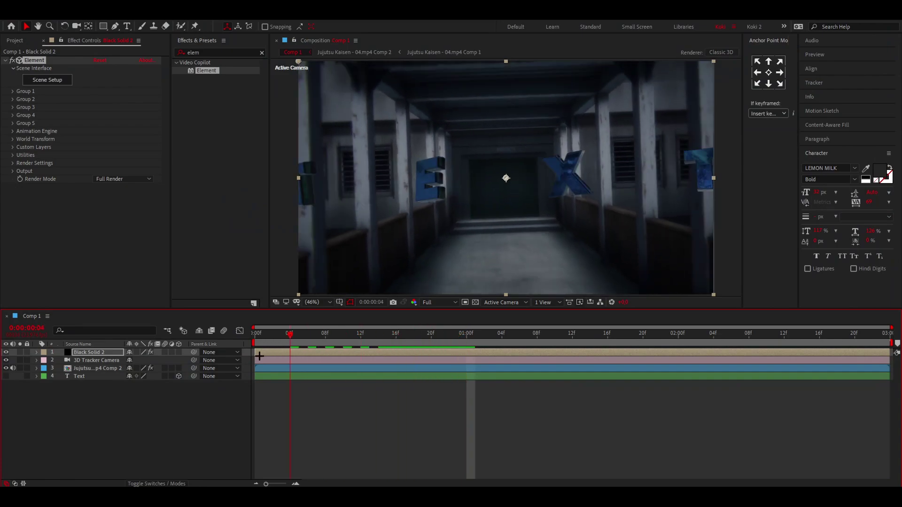
pyautogui.press('space')
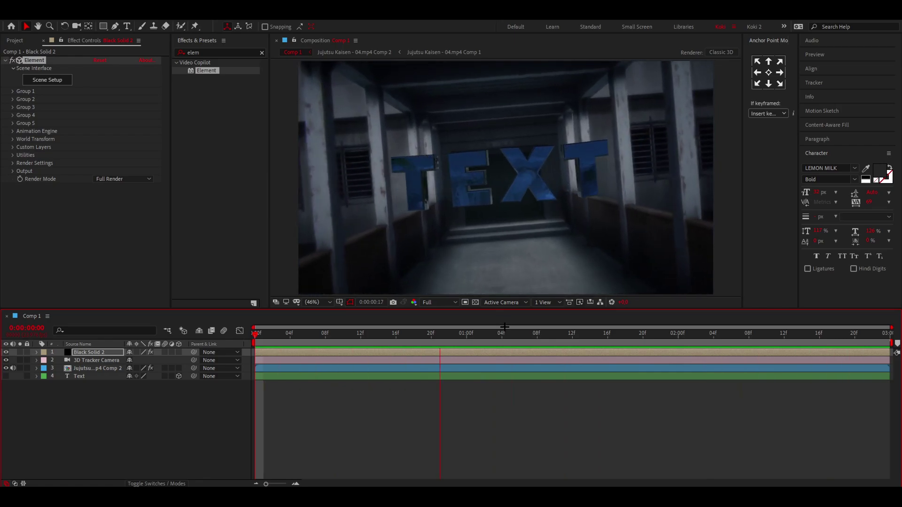
pyautogui.click(261, 339)
pyautogui.moveTo(261, 339); pyautogui.dragTo(405, 336)
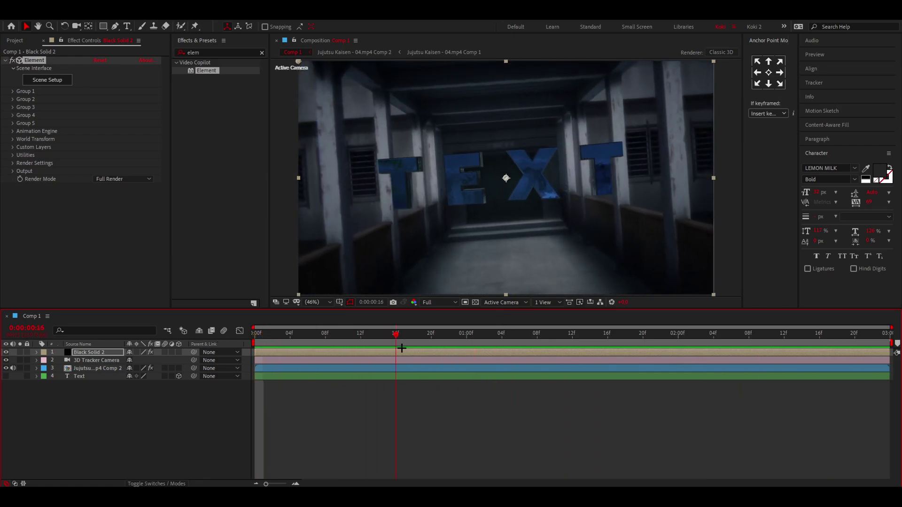
pyautogui.click(405, 376)
pyautogui.click(6, 376)
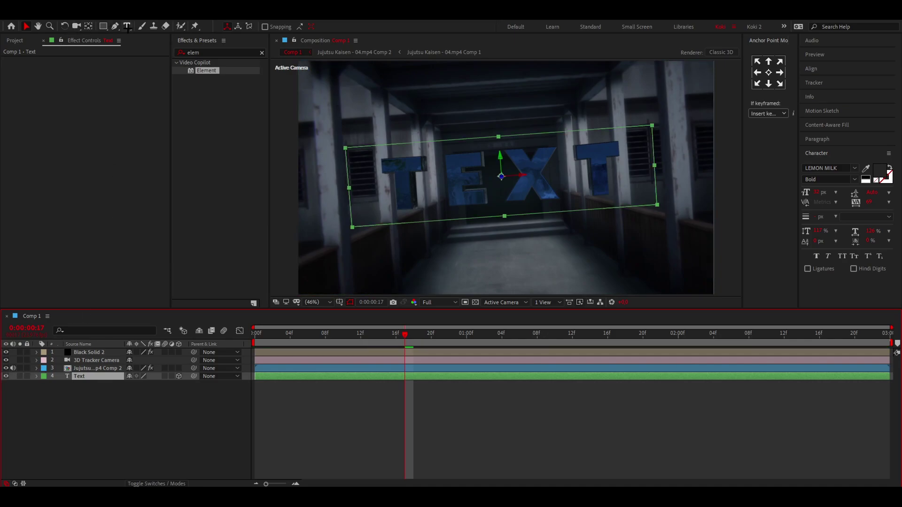
# Bring the Text layer to the top, send it back to the bottom, and preview the KOKI fly-in from the start.
pyautogui.moveTo(83, 376); pyautogui.dragTo(90, 351)
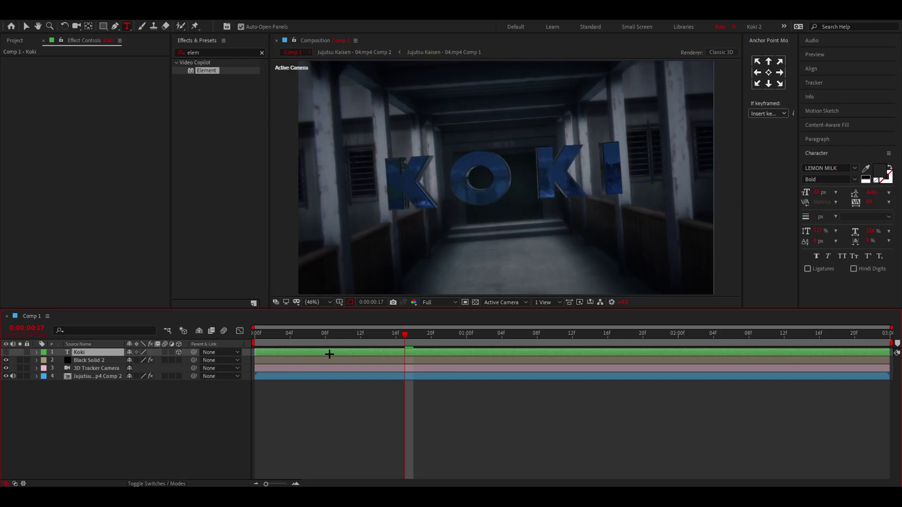
pyautogui.hotkey('ctrl', 'shift', '[')
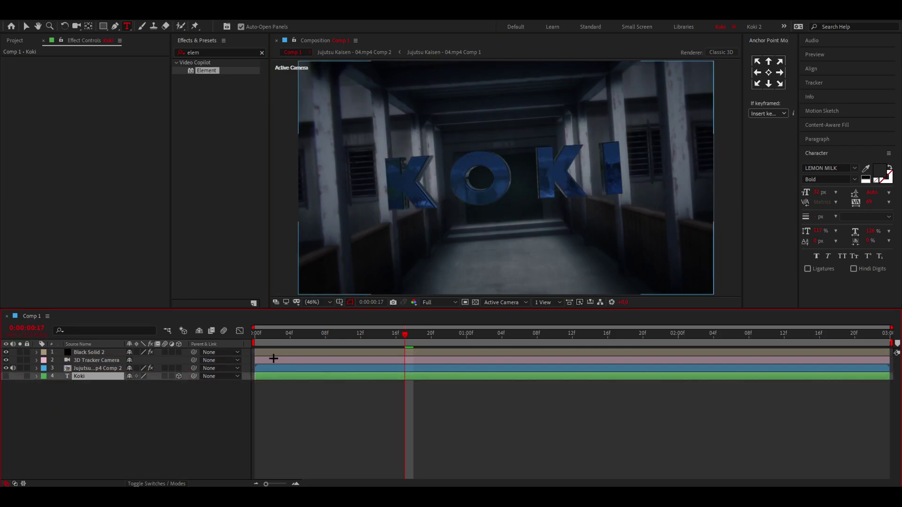
pyautogui.press('Home')
pyautogui.press('space')
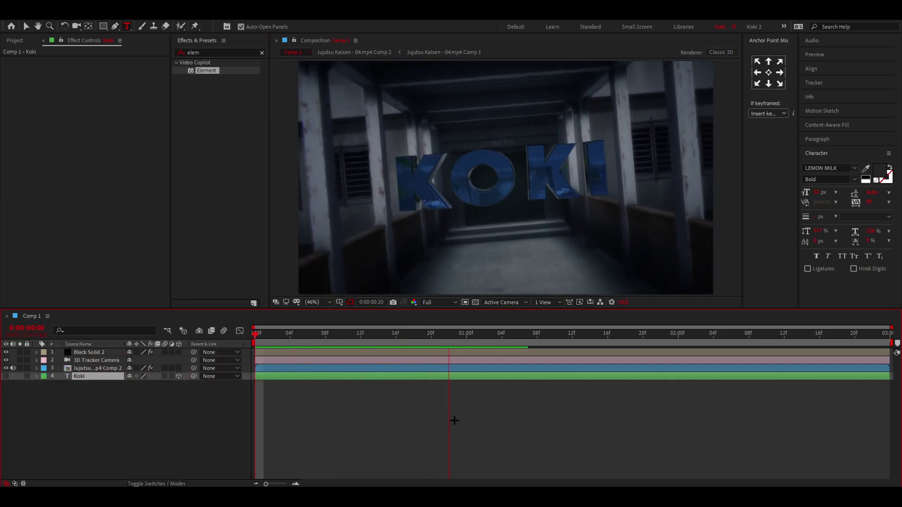